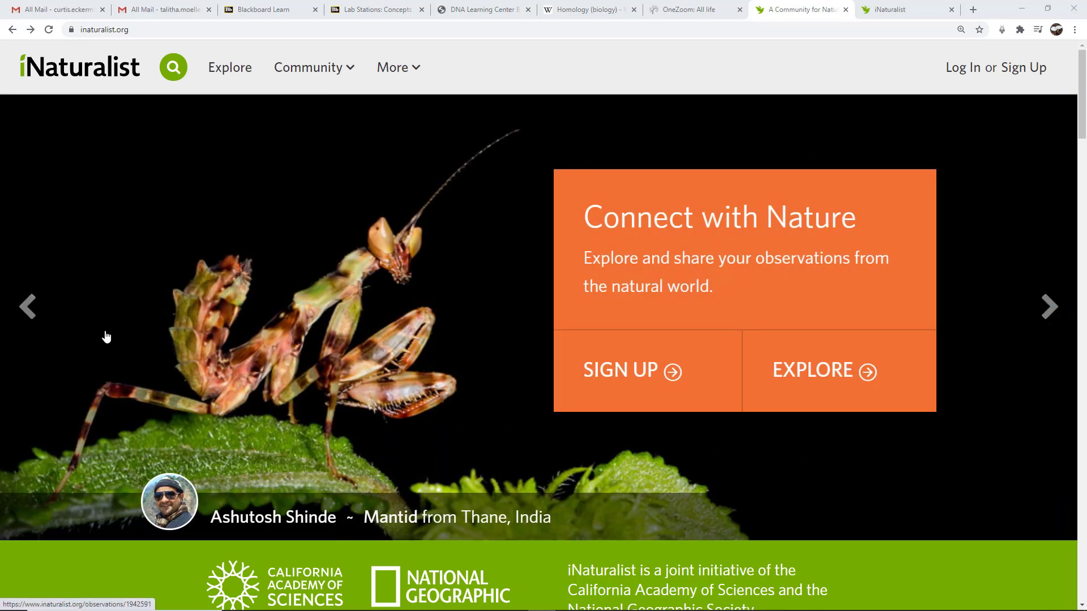
# Switch to the already-open iNaturalist tab showing the inaturalist.org/signup page.
pyautogui.click(144, 25)
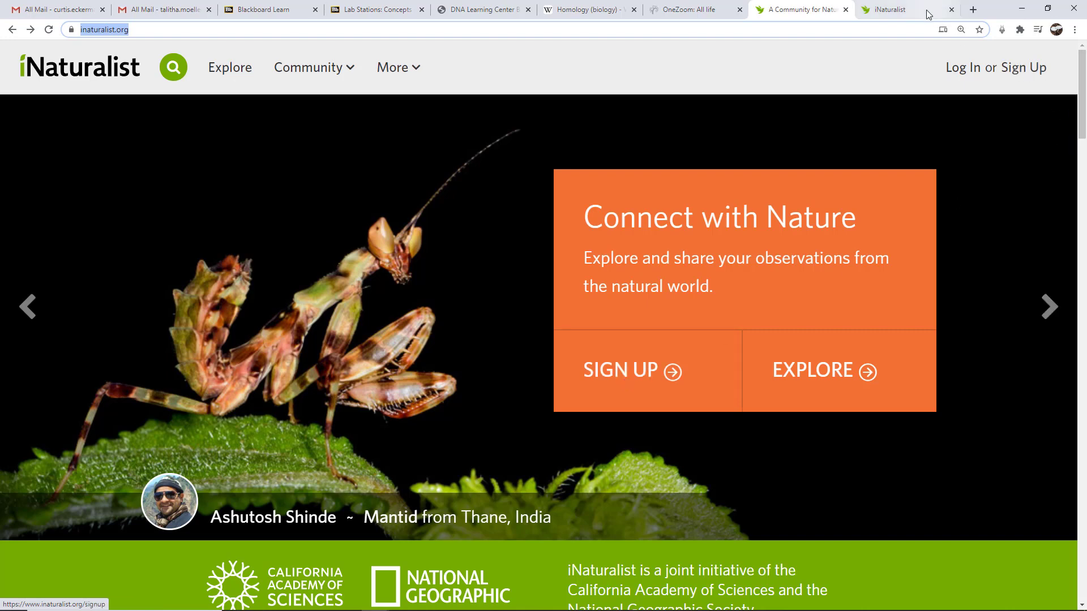
pyautogui.click(905, 10)
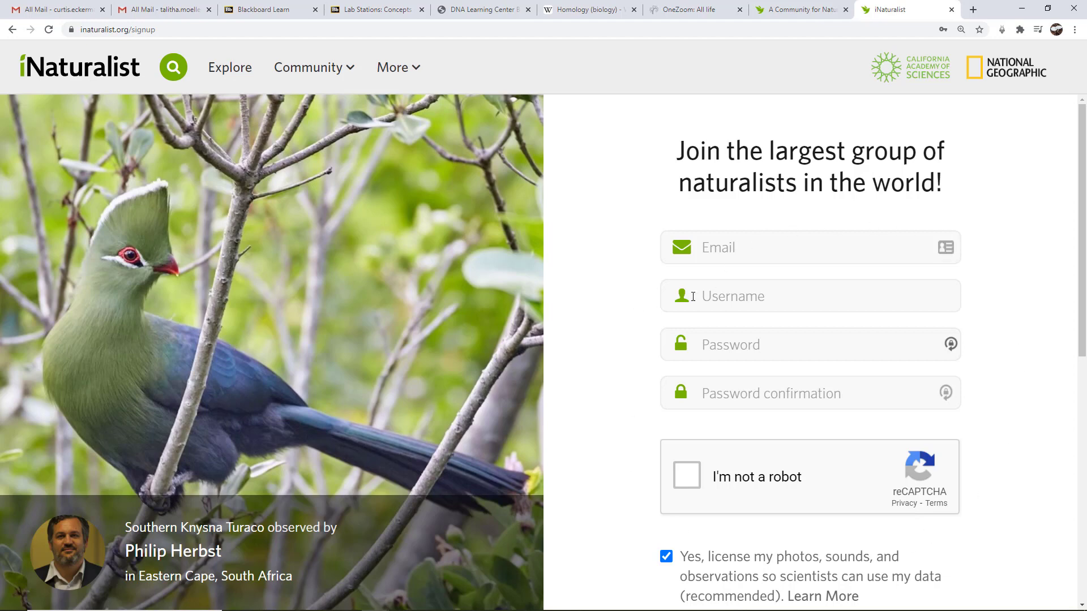
pyautogui.moveTo(1081, 283); pyautogui.dragTo(1075, 529)
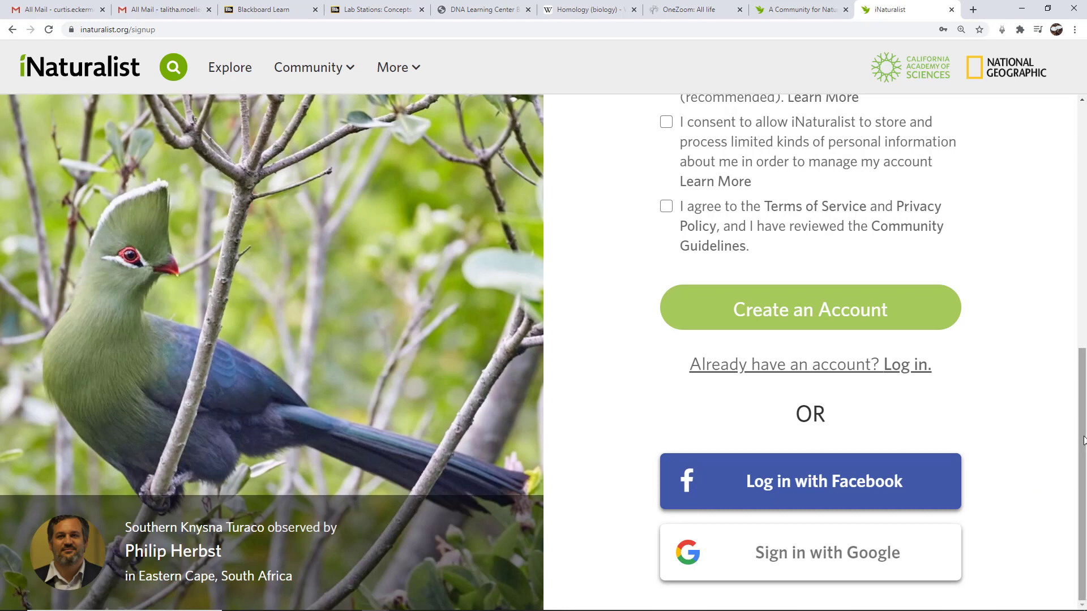
pyautogui.moveTo(1083, 440); pyautogui.dragTo(1075, 194)
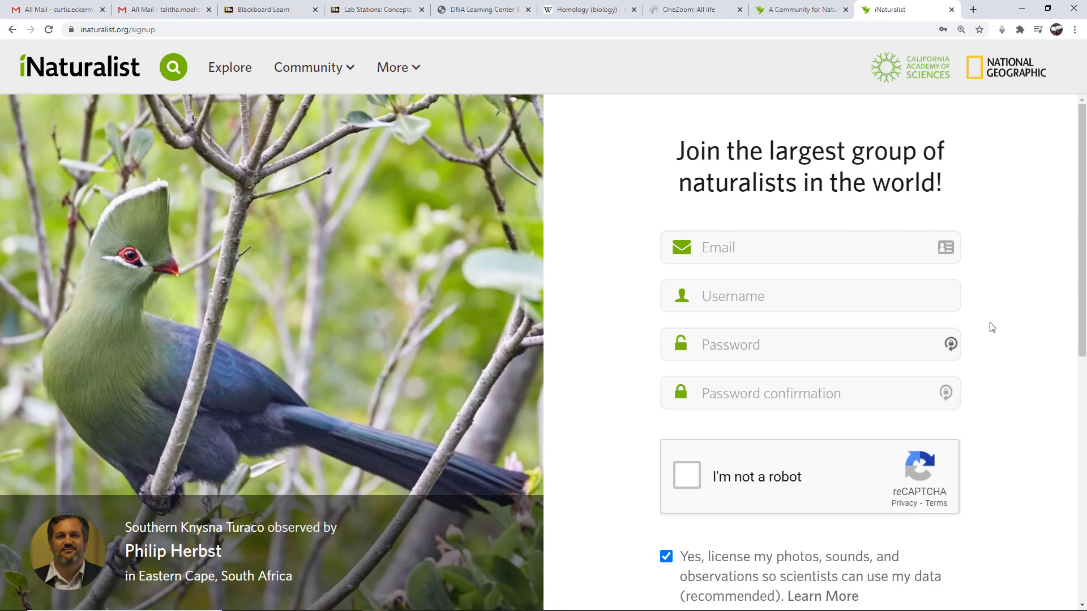
# Enter the account's email address, fixing a false start, then the chosen username.
pyautogui.click(772, 251)
pyautogui.write('Talitha')
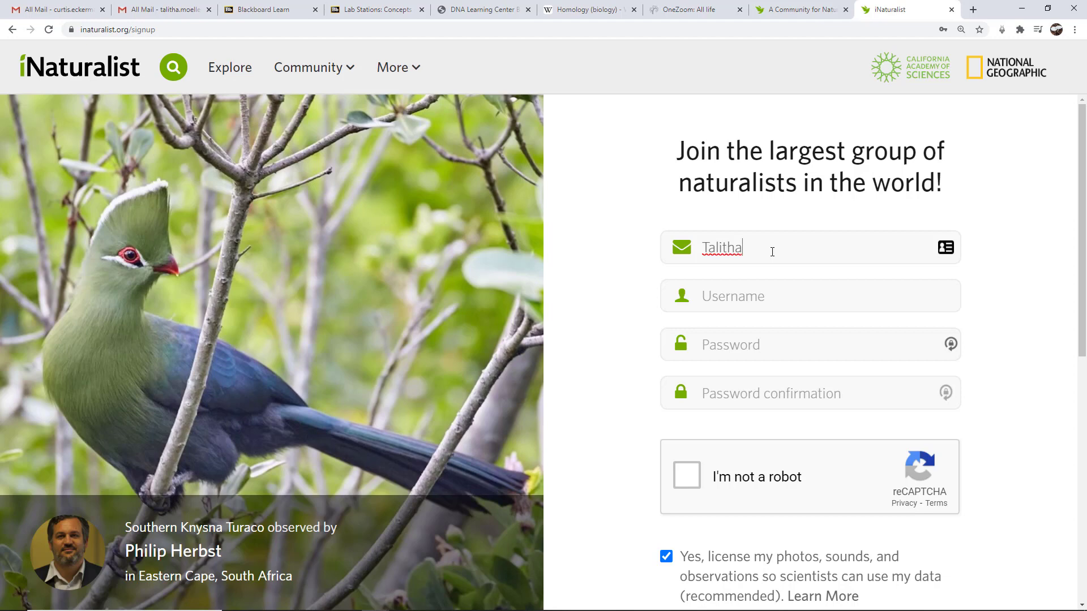
pyautogui.write('.')
pyautogui.press('BackSpace')
pyautogui.press('BackSpace')
pyautogui.press('BackSpace')
pyautogui.press('BackSpace')
pyautogui.press('BackSpace')
pyautogui.press('BackSpace')
pyautogui.press('BackSpace')
pyautogui.press('BackSpace')
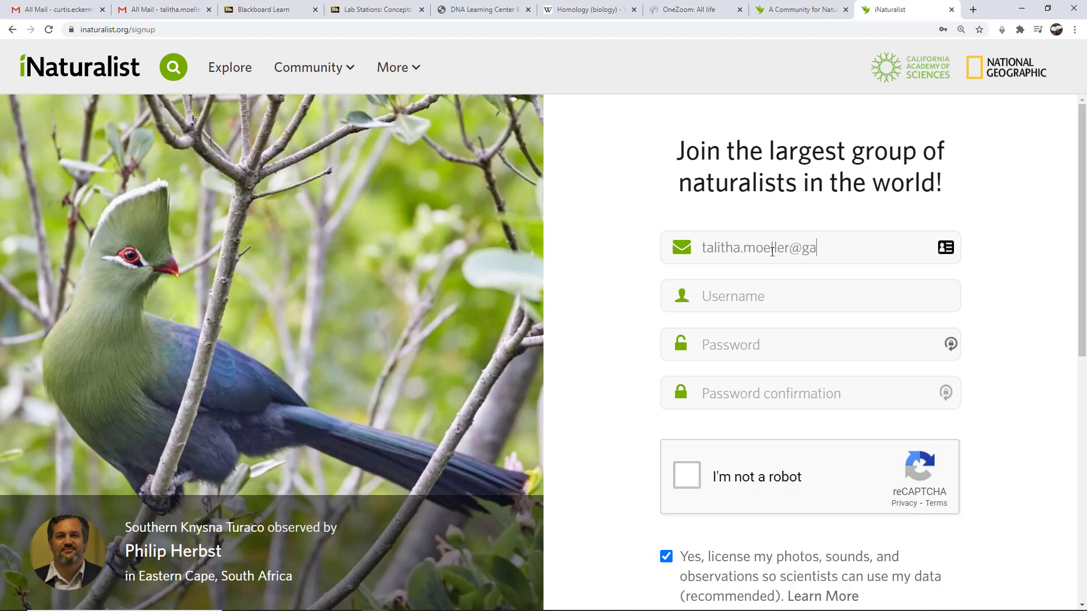
pyautogui.press('Tab')
pyautogui.write('talitham')
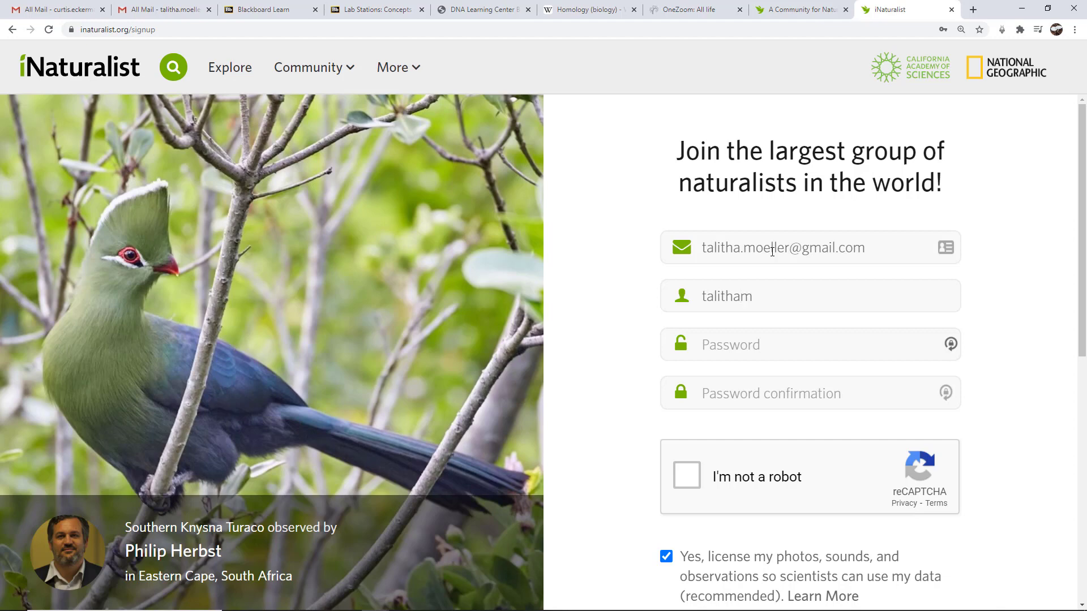
pyautogui.press('Tab')
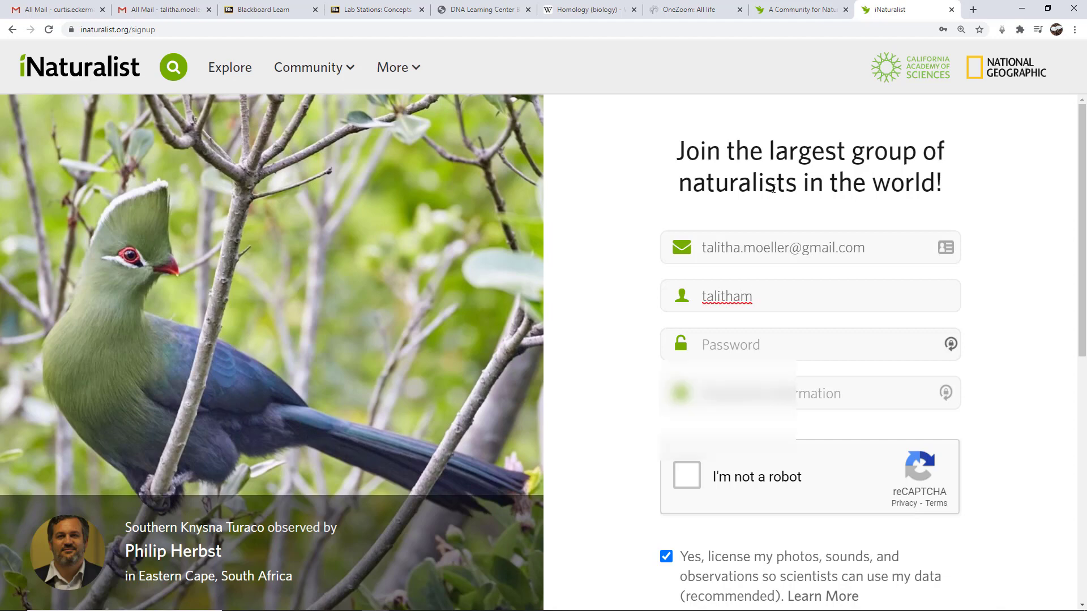
# Enter the account password and retype it in Password confirmation, dismissing the autofill suggestions.
pyautogui.click(752, 344)
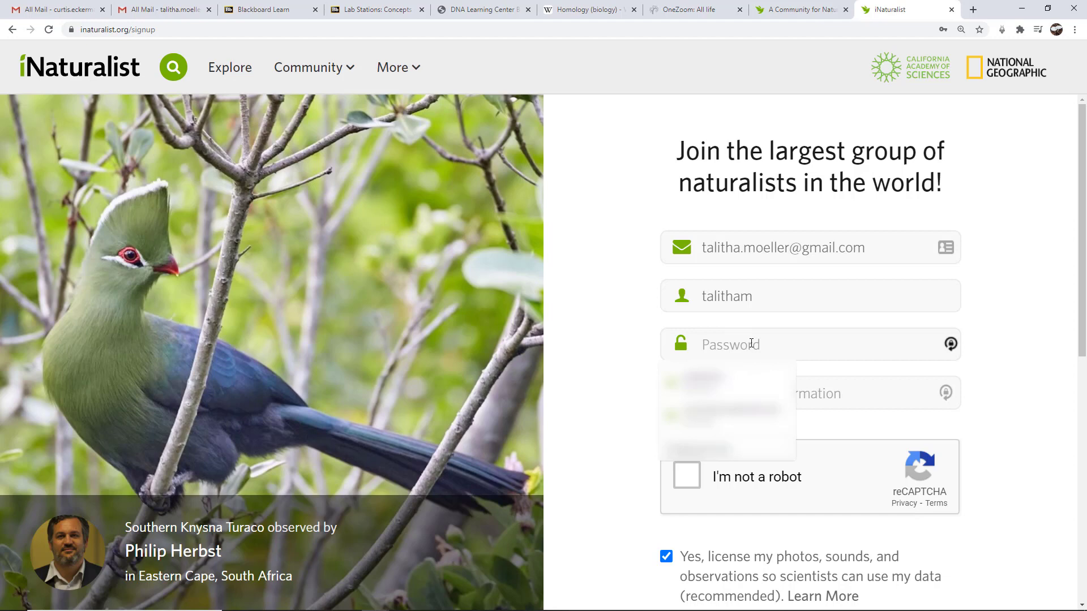
pyautogui.write('••••••••••')
pyautogui.press('Tab')
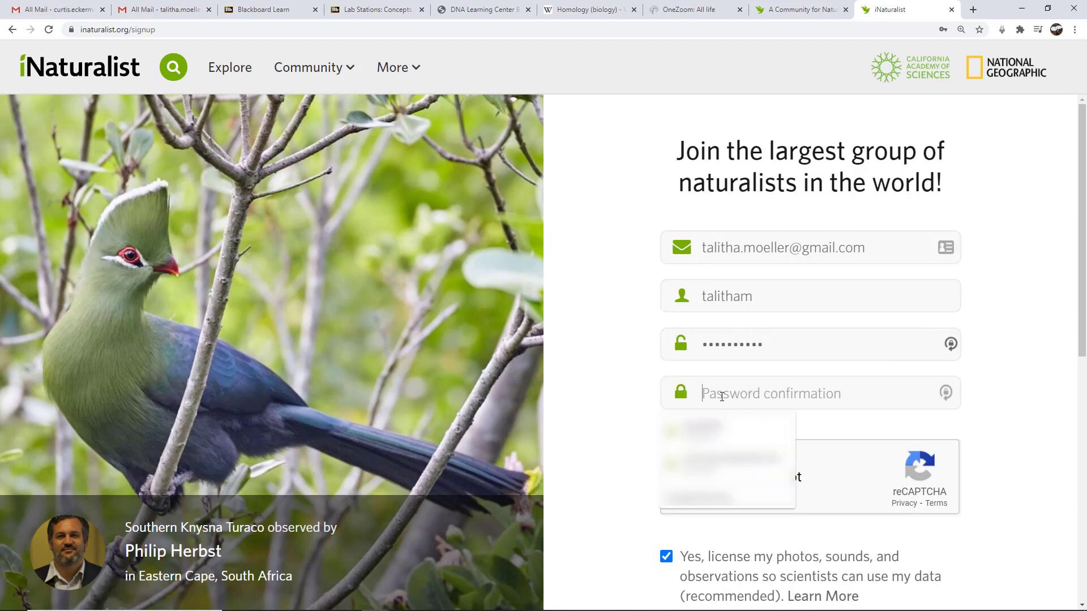
pyautogui.write('••••••••')
pyautogui.press('BackSpace')
pyautogui.press('BackSpace')
pyautogui.press('BackSpace')
pyautogui.press('BackSpace')
pyautogui.press('BackSpace')
pyautogui.press('BackSpace')
pyautogui.press('BackSpace')
pyautogui.press('BackSpace')
pyautogui.press('BackSpace')
pyautogui.write('•••••••••••')
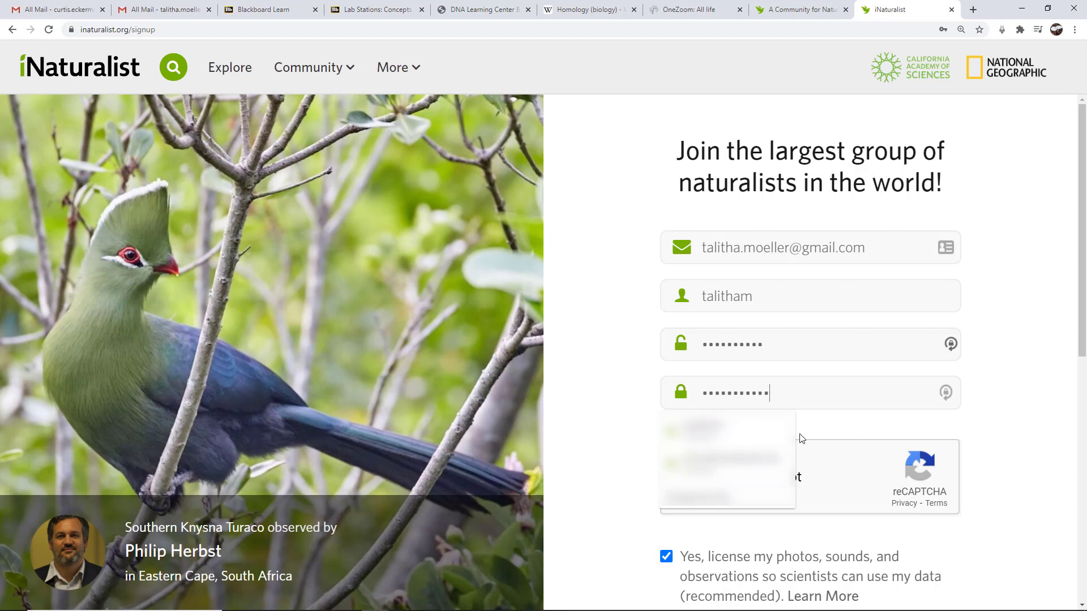
pyautogui.click(1006, 393)
# Tick the reCAPTCHA robot-verification box.
pyautogui.press('Tab')
pyautogui.press('space')
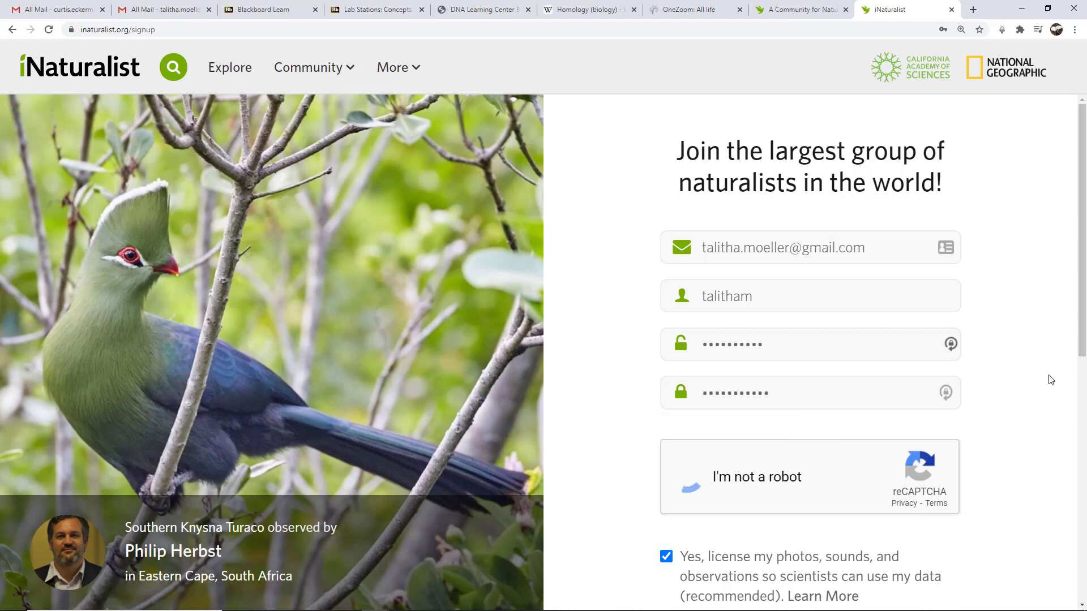
pyautogui.moveTo(1082, 301); pyautogui.dragTo(1063, 455)
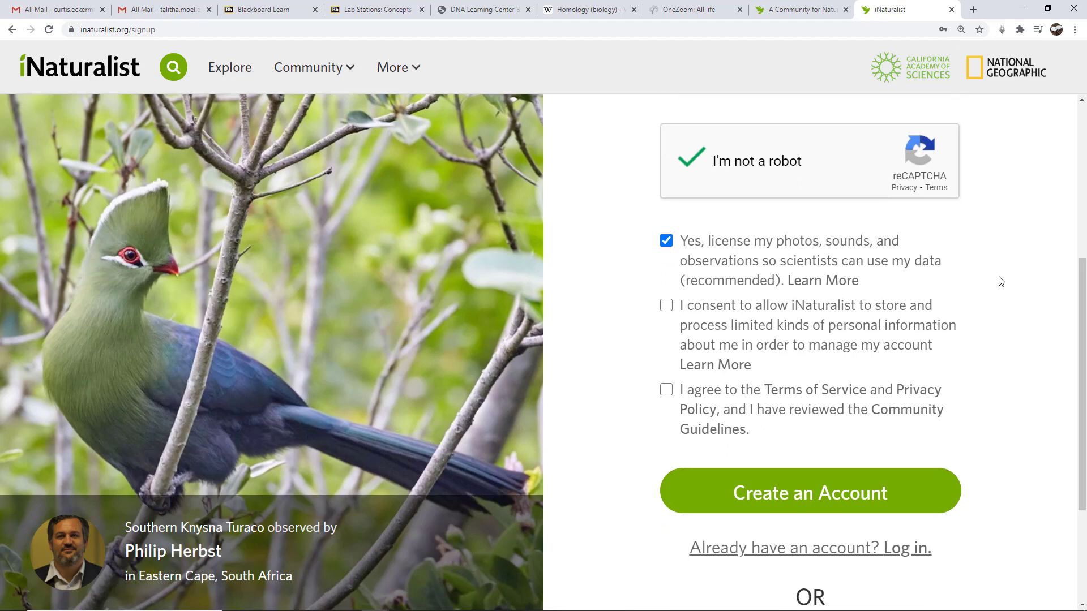
# Agree to the Terms of Service and Privacy Policy and consent to storing personal information.
pyautogui.click(665, 390)
pyautogui.click(665, 309)
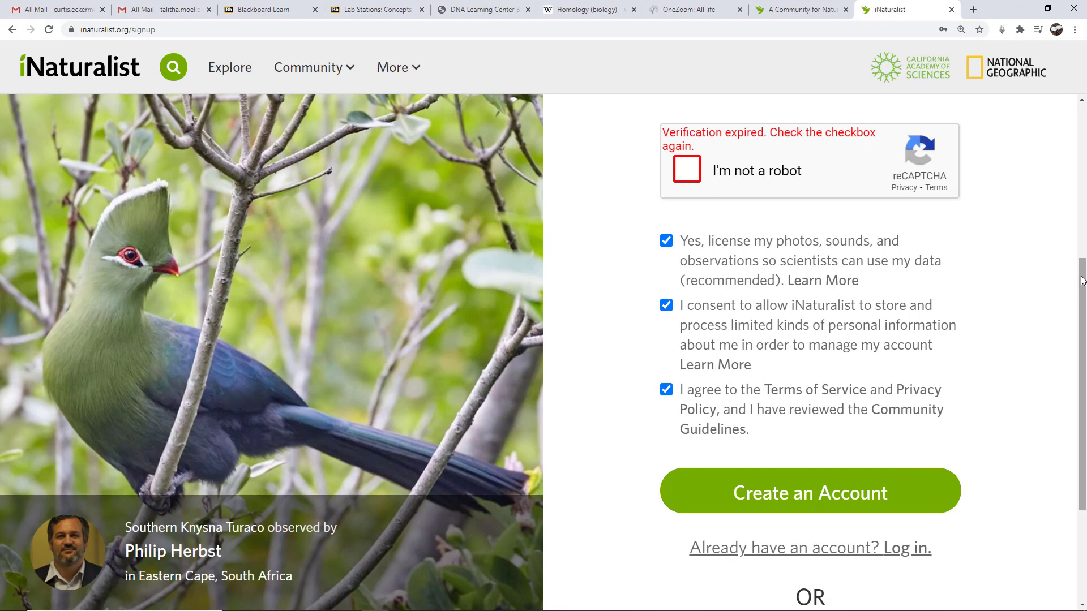
pyautogui.moveTo(1082, 280); pyautogui.dragTo(1079, 275)
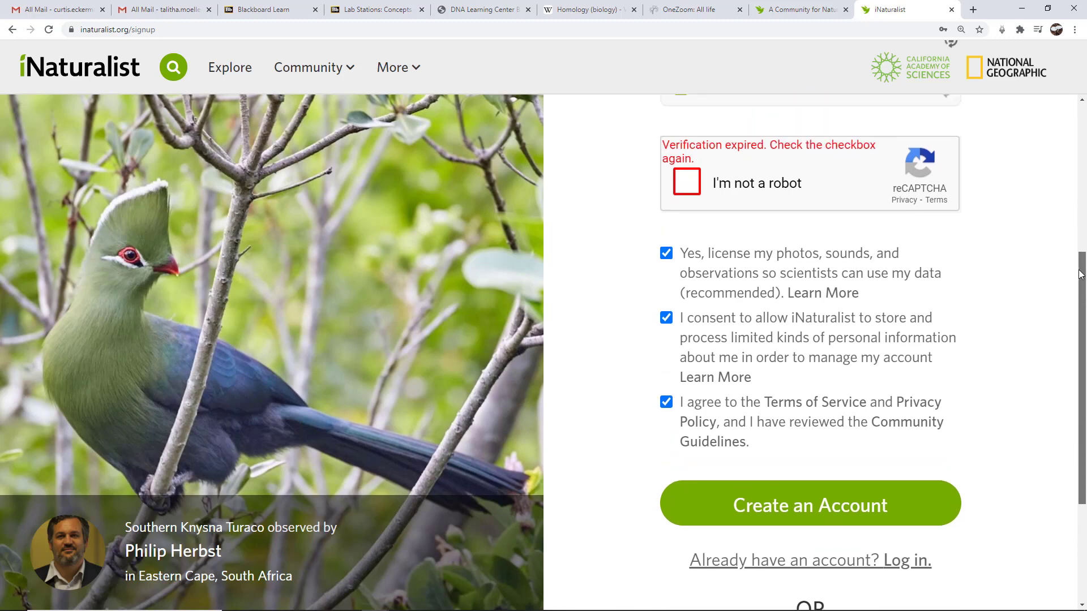
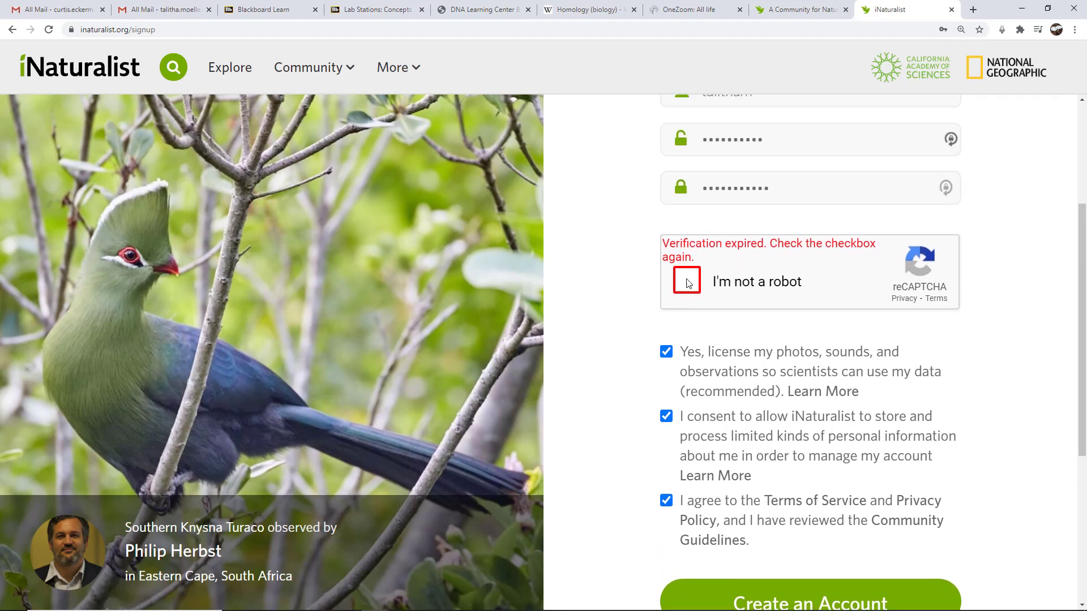
# Re-confirm the 'I'm not a robot' check and submit the sign-up form to create the account.
pyautogui.click(686, 280)
pyautogui.moveTo(1083, 259); pyautogui.dragTo(1081, 364)
pyautogui.click(813, 376)
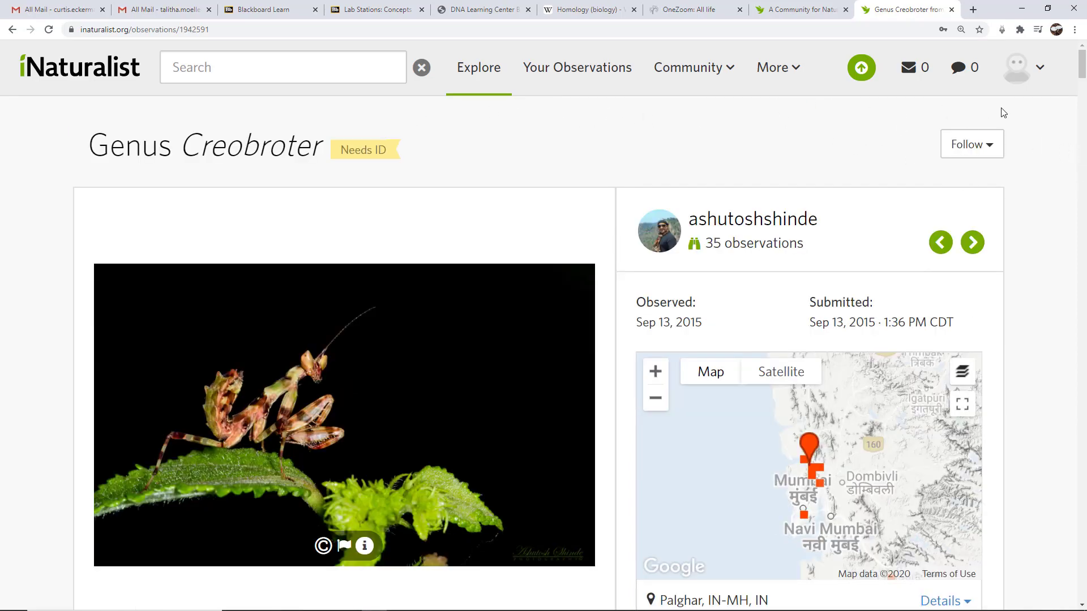
# Open the signed-in account's avatar dropdown menu.
pyautogui.moveTo(1081, 64); pyautogui.dragTo(1028, 102)
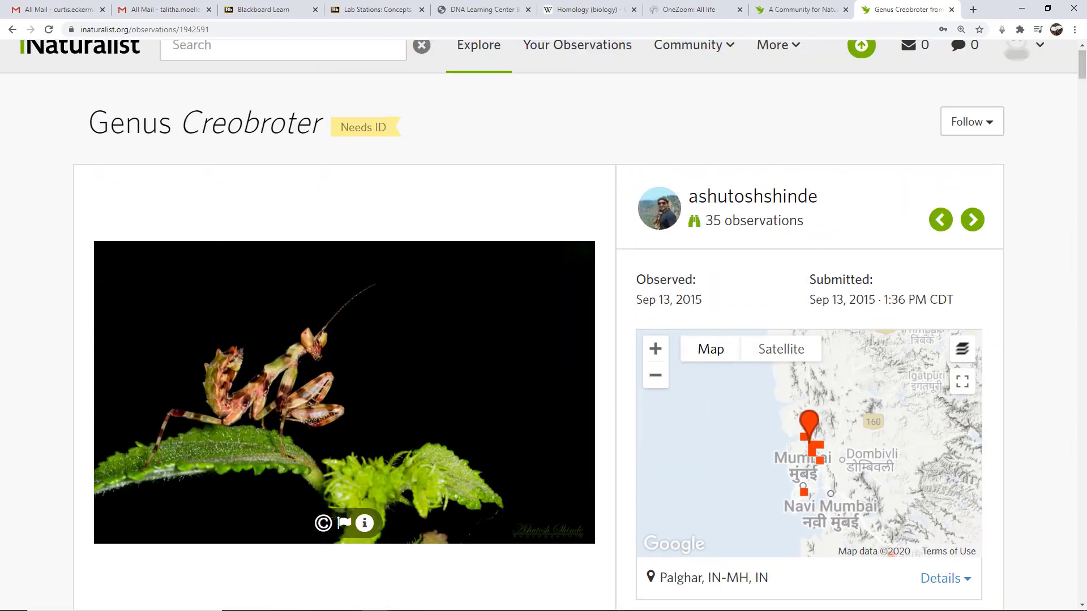
pyautogui.scroll(1, 1081, 73)
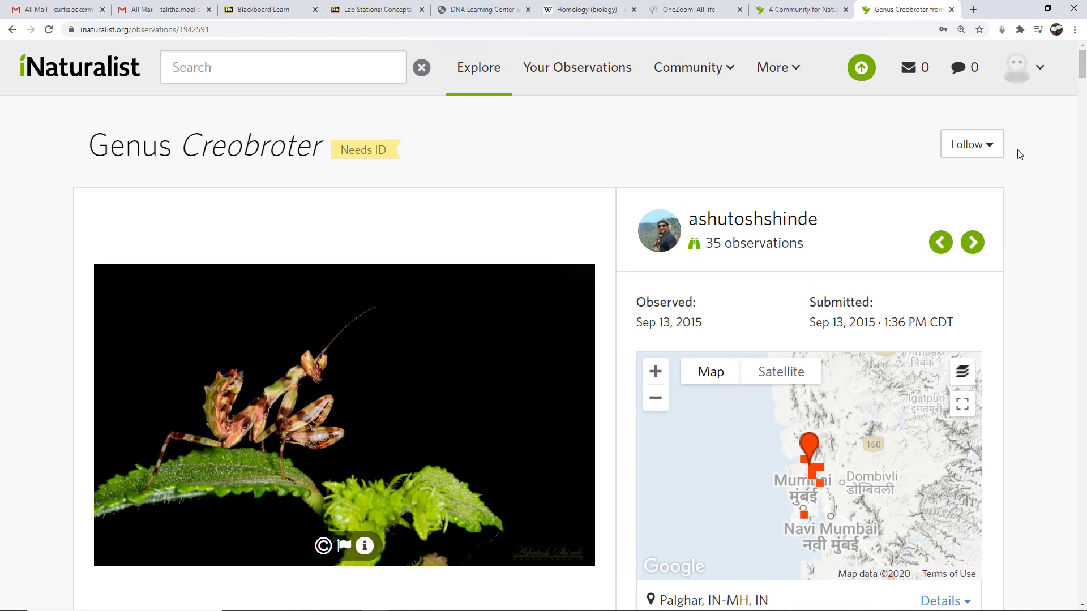
pyautogui.click(1034, 76)
pyautogui.moveTo(1011, 81)
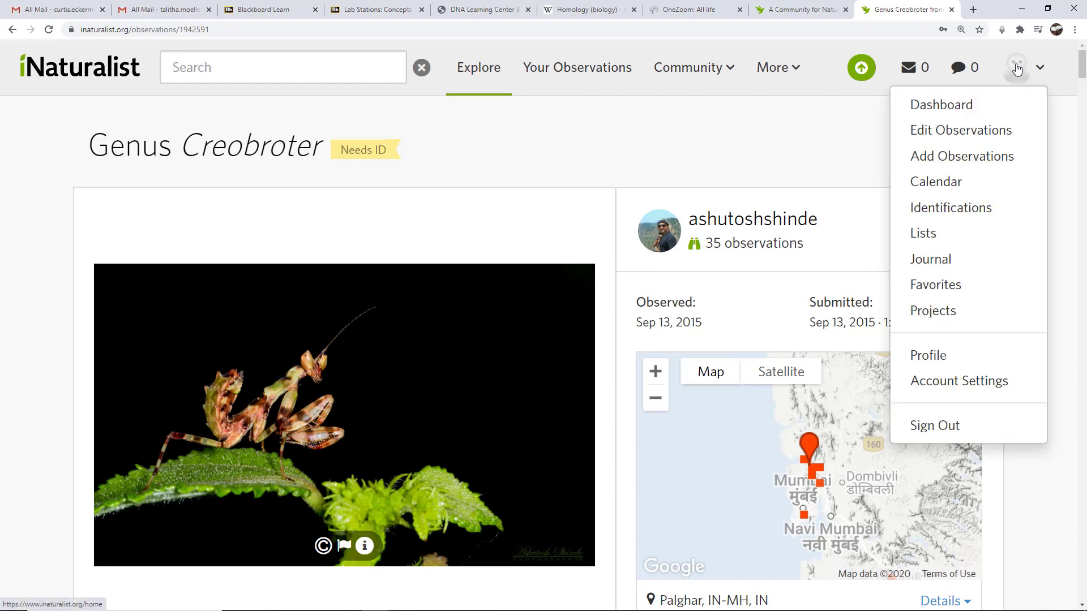
# Go to Your Home dashboard and accept viewing common names used in the United States.
pyautogui.click(1016, 69)
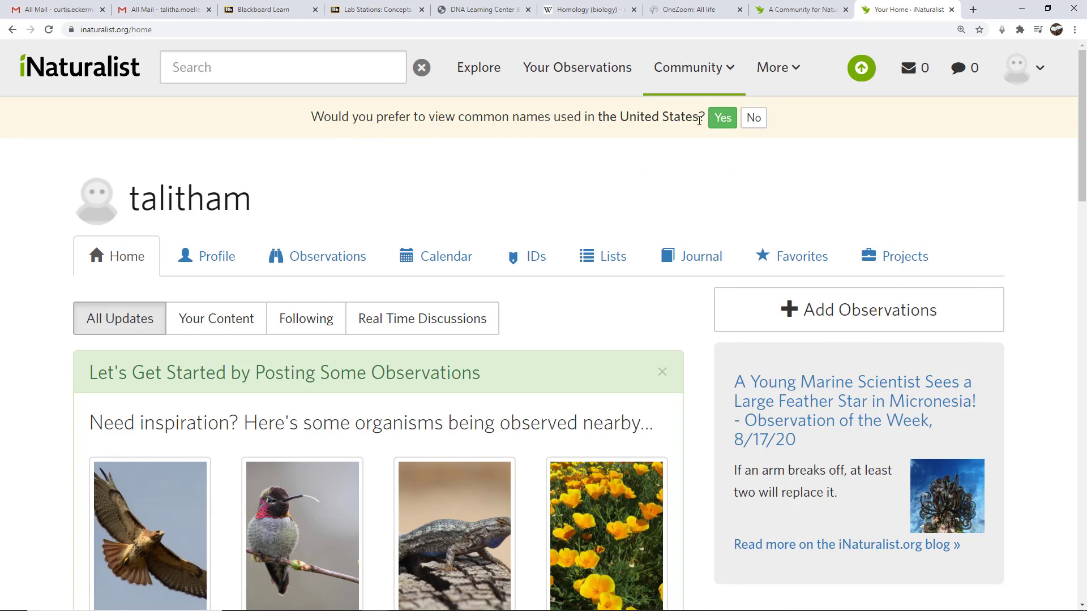
pyautogui.click(721, 118)
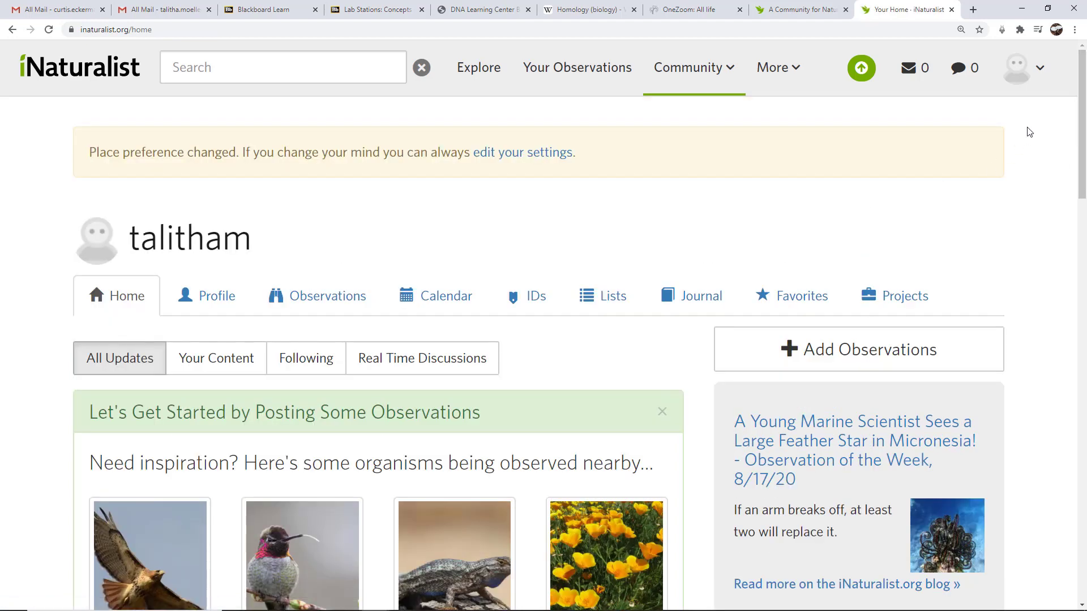
pyautogui.scroll(-2, 1080, 88)
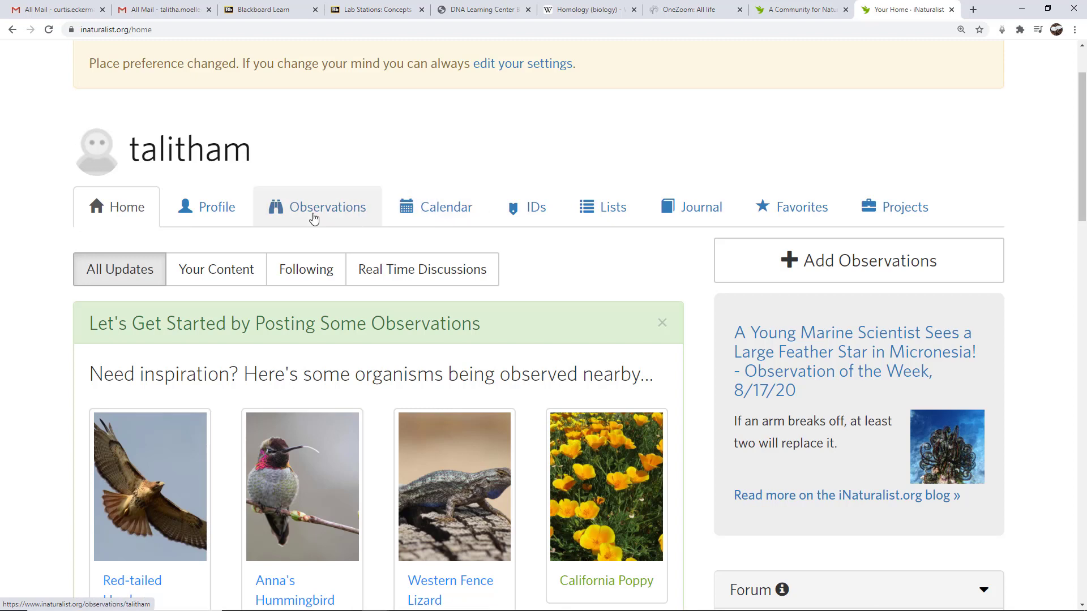
# Open the Profile tab and review the profile showing zero observations, species and identifications.
pyautogui.click(220, 214)
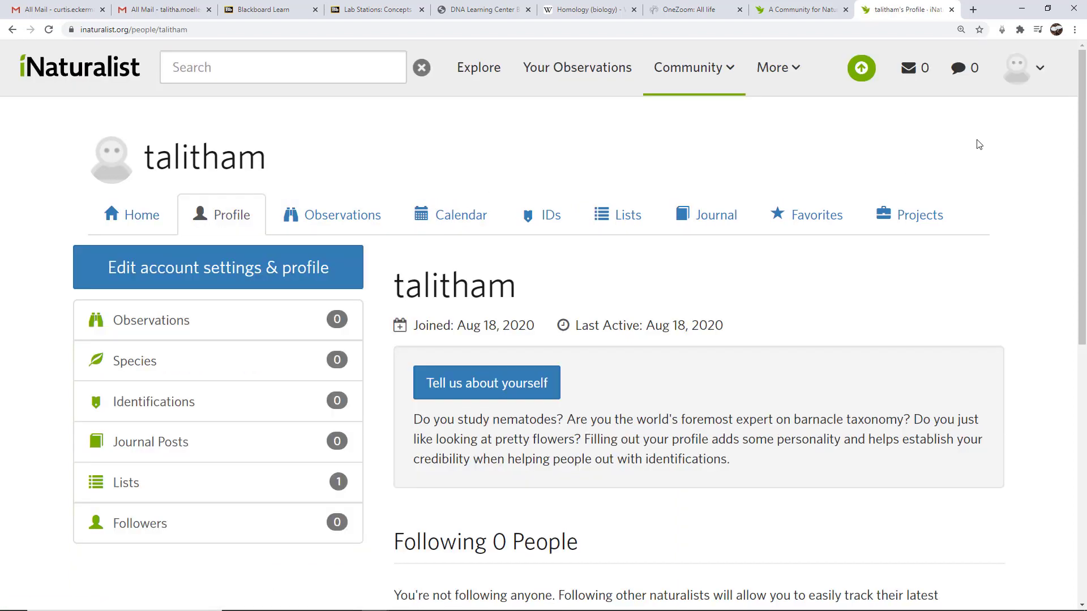
pyautogui.moveTo(1082, 81); pyautogui.dragTo(1082, 151)
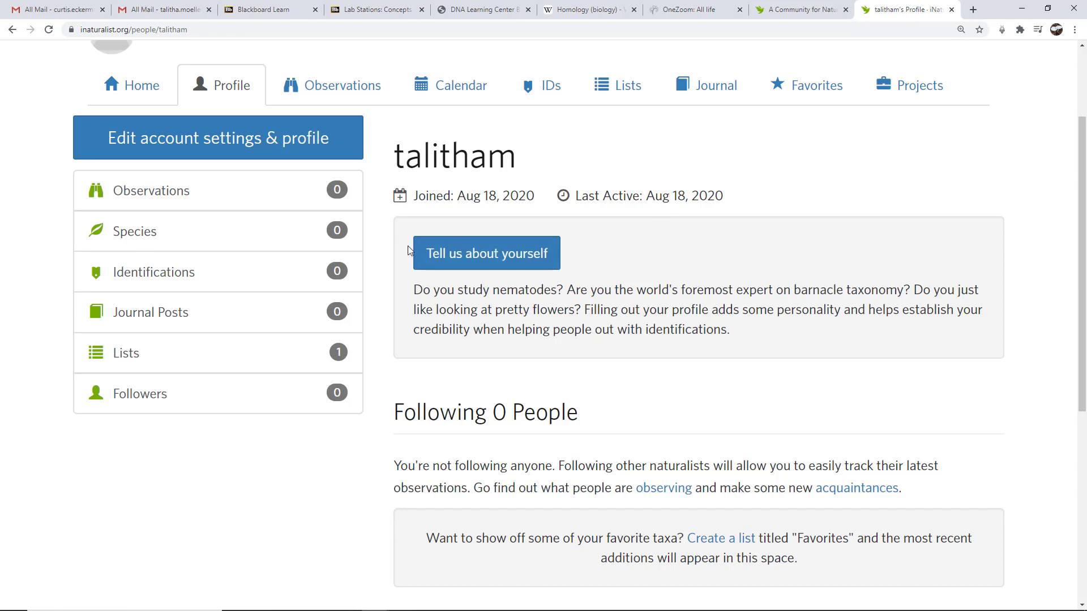
pyautogui.moveTo(1085, 158); pyautogui.dragTo(1085, 160)
pyautogui.scroll(-2, 1084, 160)
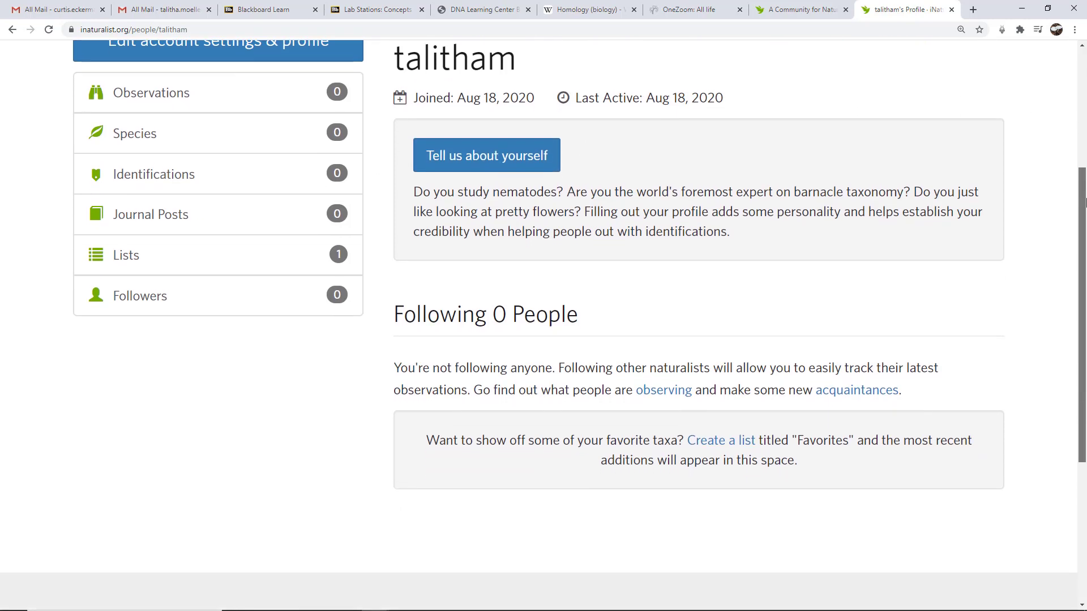
pyautogui.scroll(1, 1084, 160)
pyautogui.scroll(2, 1083, 160)
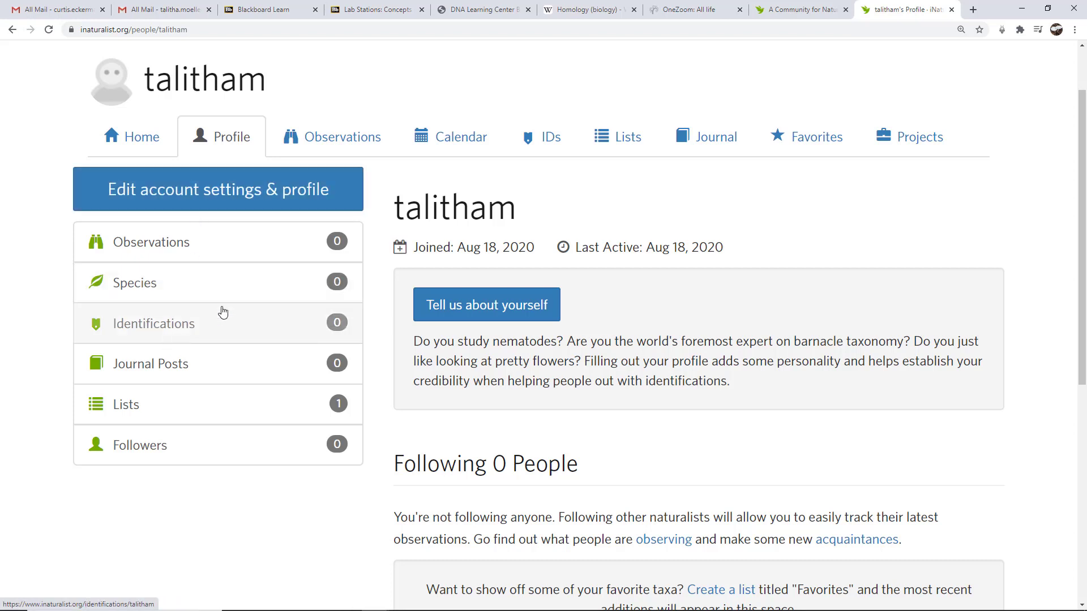
pyautogui.moveTo(1083, 193); pyautogui.dragTo(1082, 151)
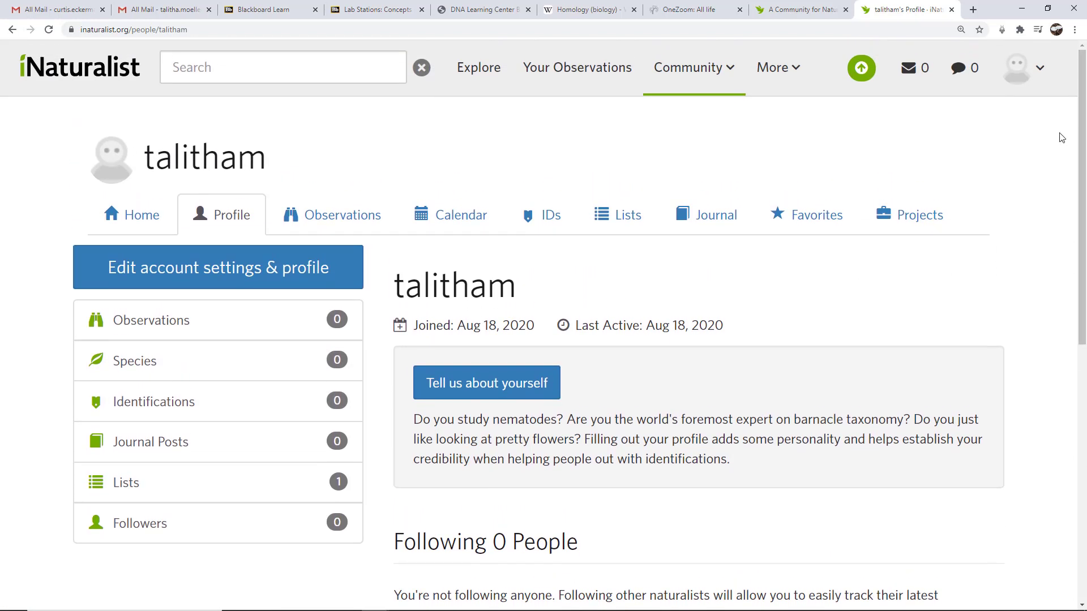
pyautogui.moveTo(775, 71)
# Open the 'Edit account settings & profile' page.
pyautogui.click(189, 277)
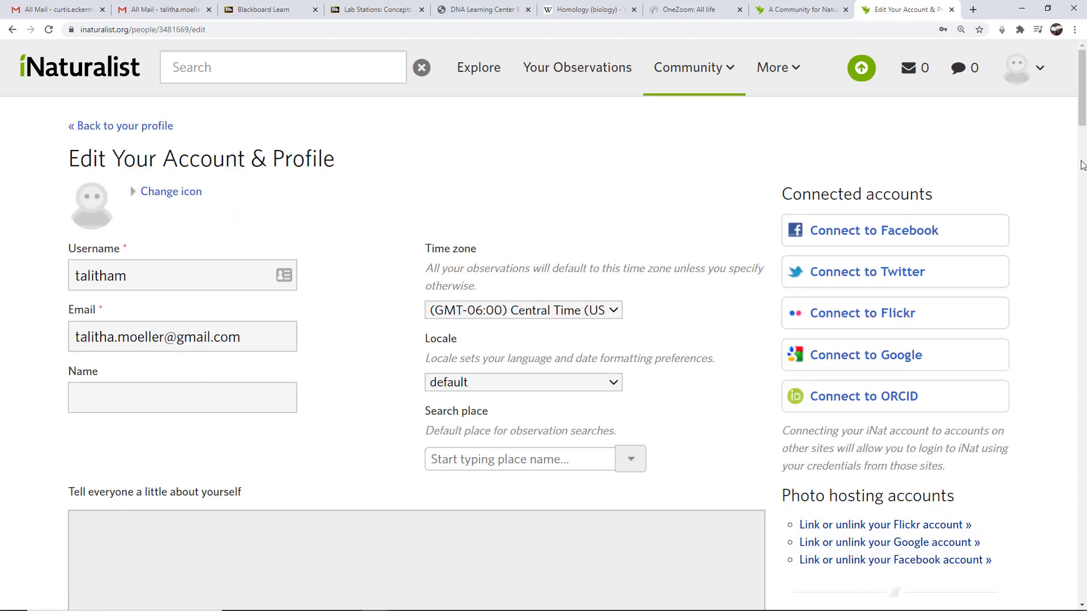
pyautogui.moveTo(1083, 106); pyautogui.dragTo(1083, 119)
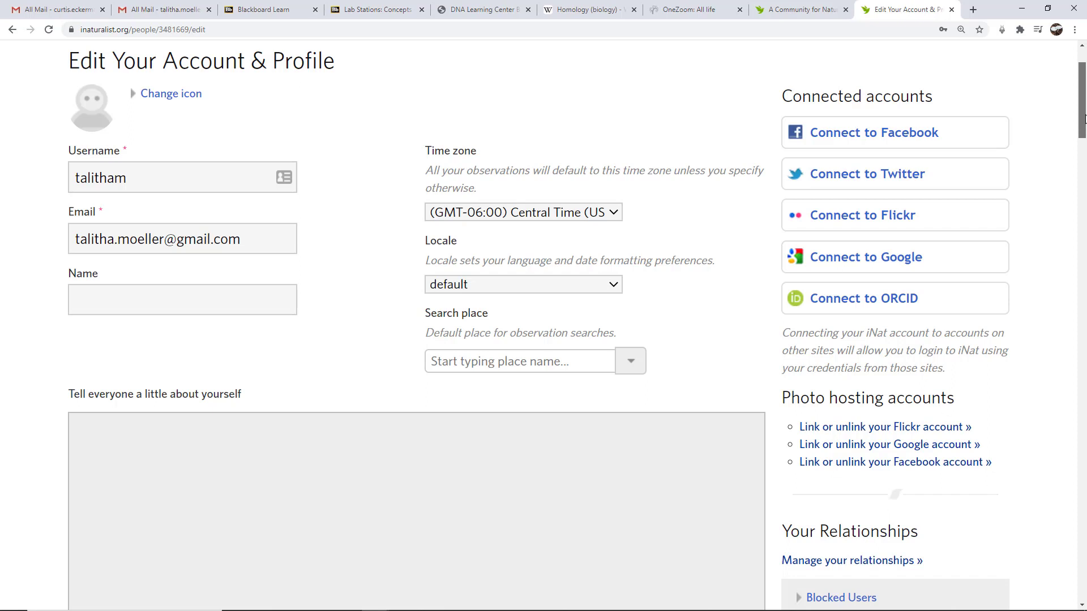
pyautogui.moveTo(1084, 119); pyautogui.dragTo(1083, 113)
# Enter the user's full name in the Name field.
pyautogui.click(147, 344)
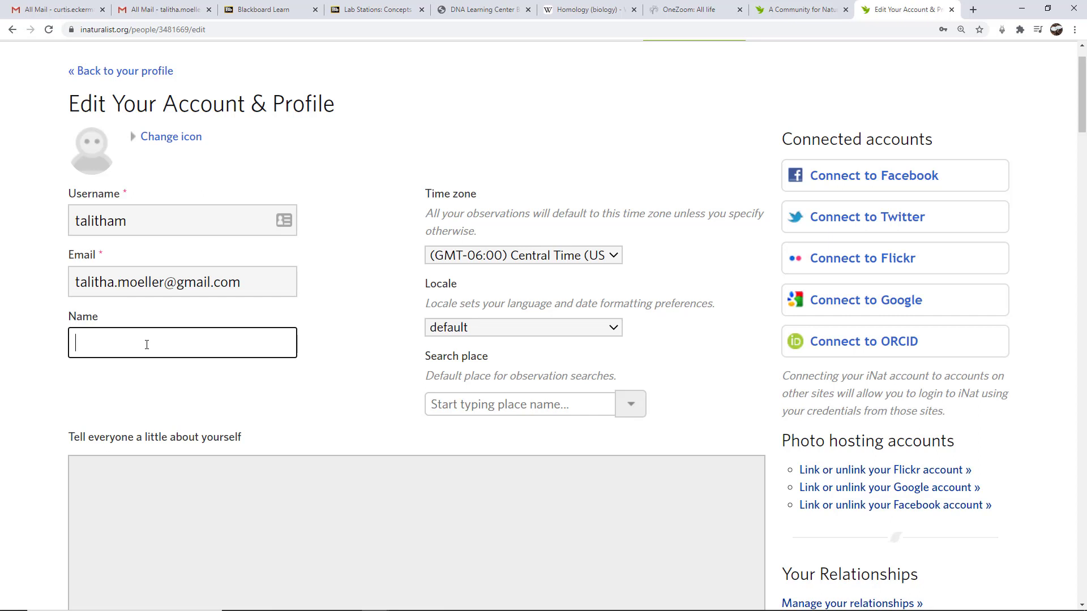
pyautogui.click(225, 397)
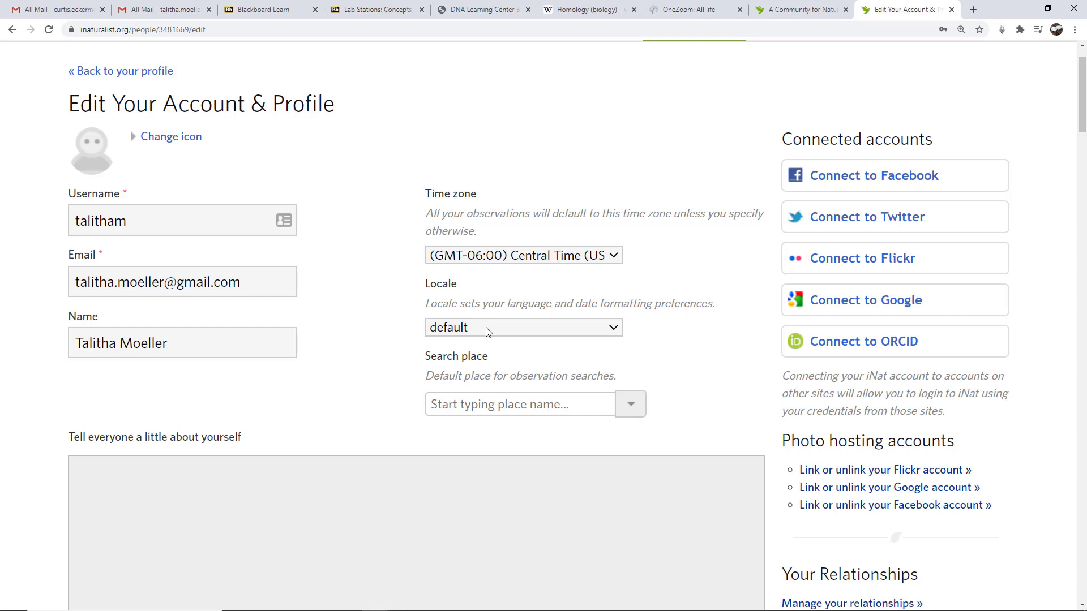
pyautogui.click(522, 333)
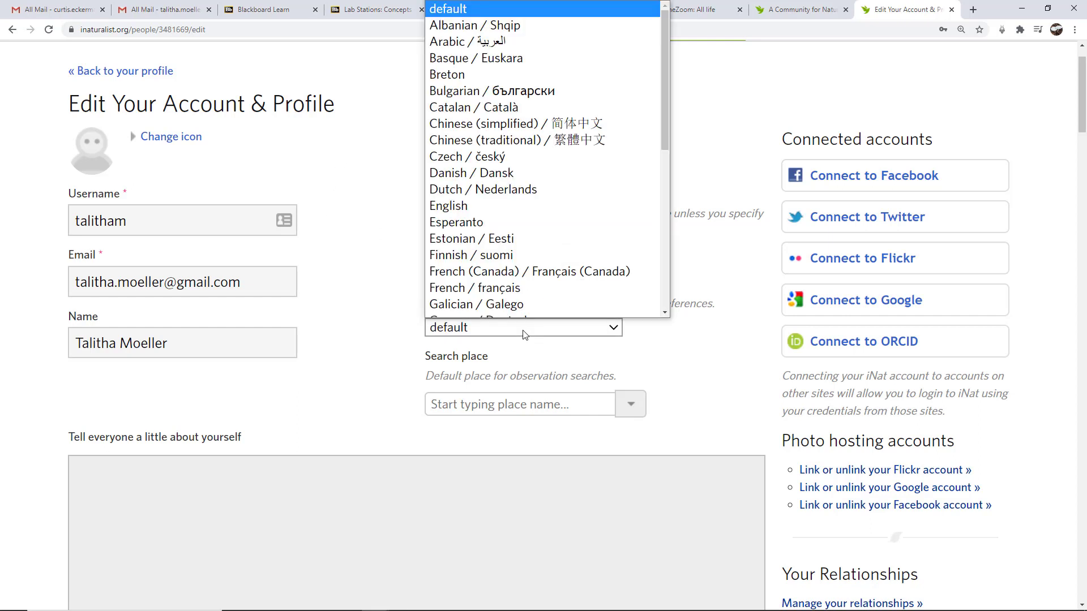
pyautogui.click(351, 204)
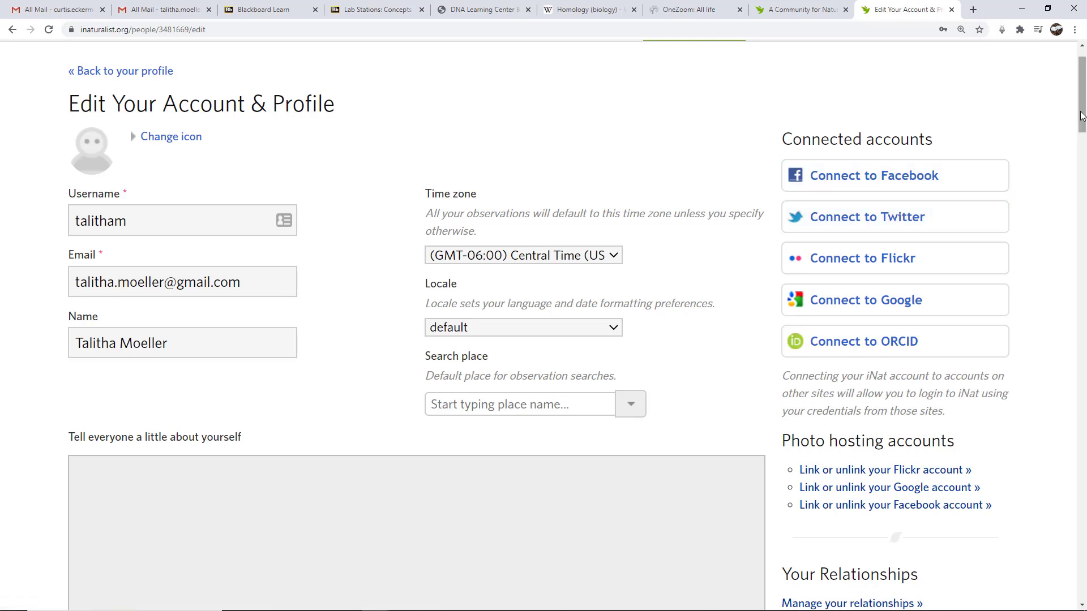
pyautogui.moveTo(1081, 116); pyautogui.dragTo(1081, 117)
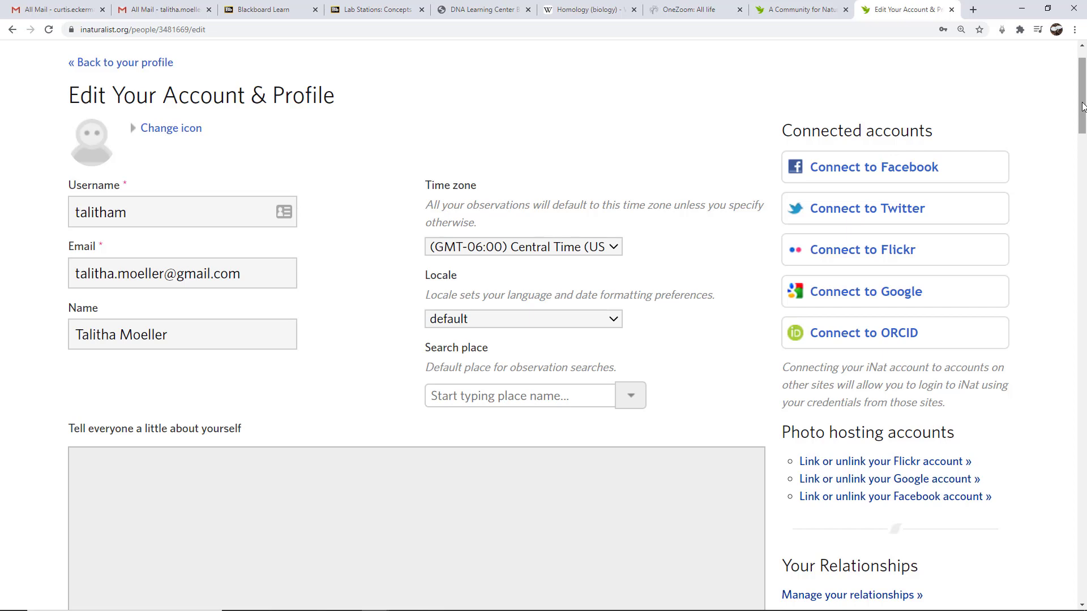
pyautogui.moveTo(1082, 106); pyautogui.dragTo(1083, 150)
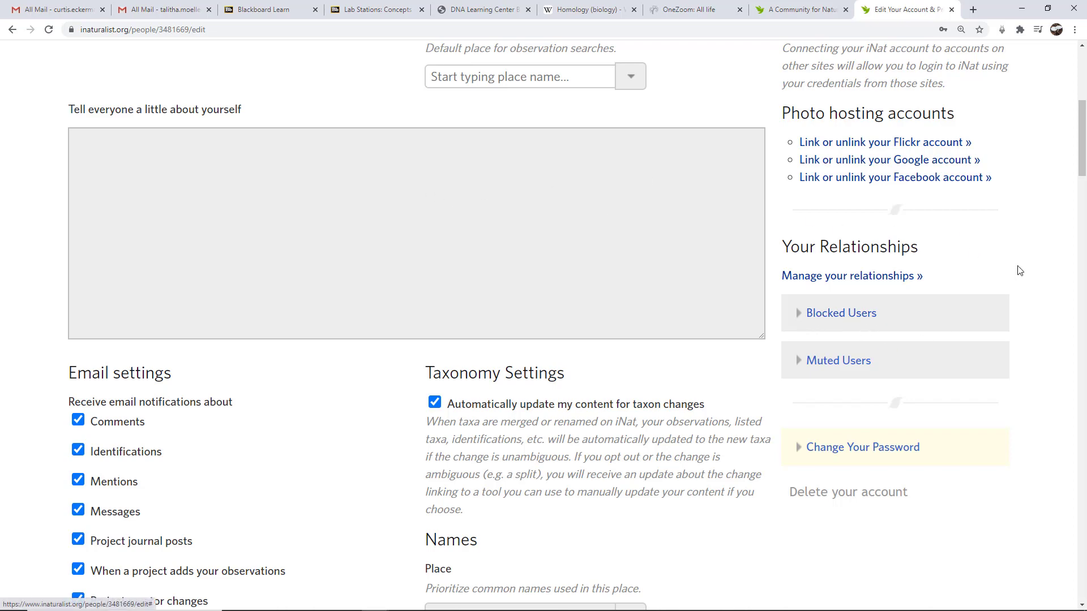
pyautogui.moveTo(1083, 150); pyautogui.dragTo(1083, 177)
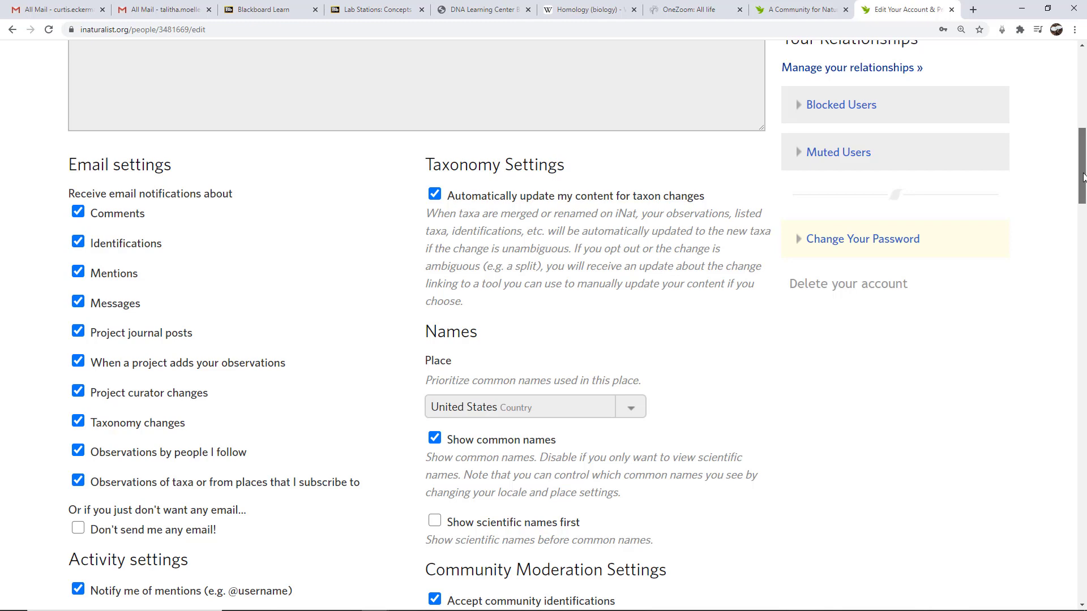
pyautogui.moveTo(1082, 177); pyautogui.dragTo(1083, 192)
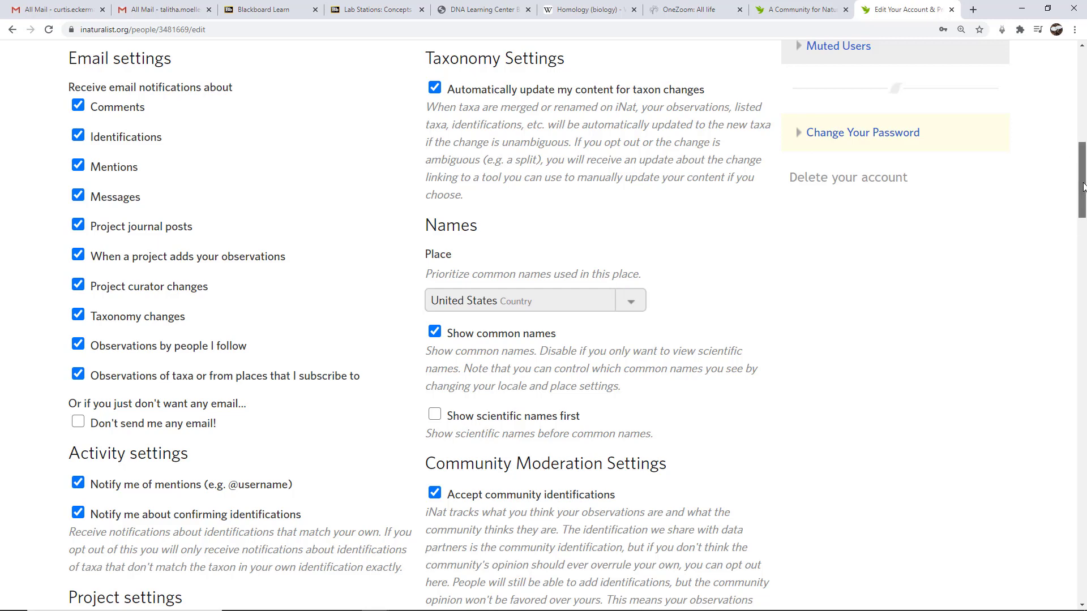
pyautogui.moveTo(1083, 188); pyautogui.dragTo(1083, 195)
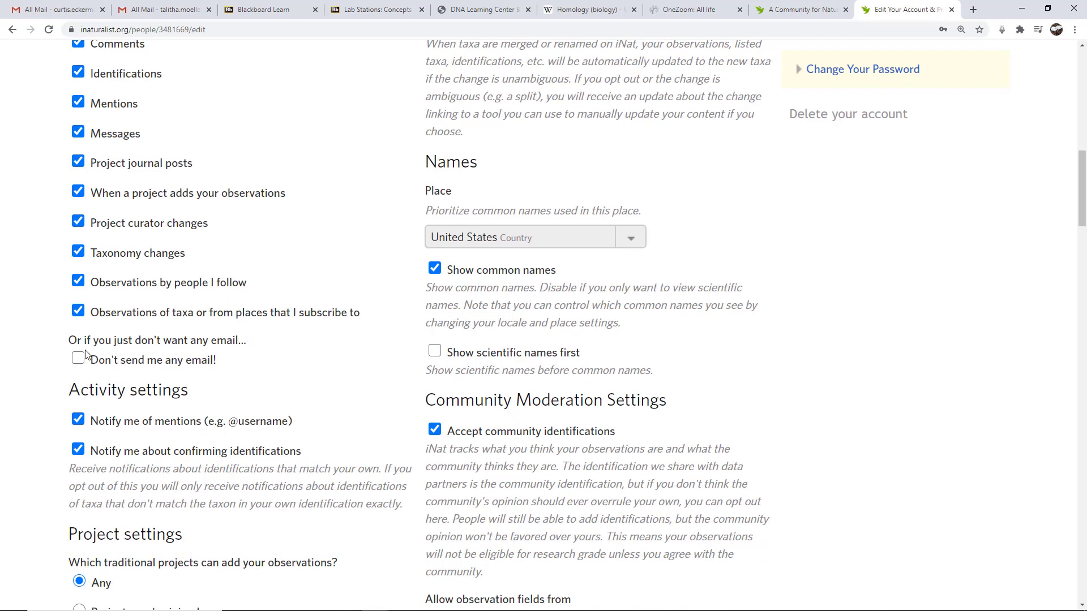
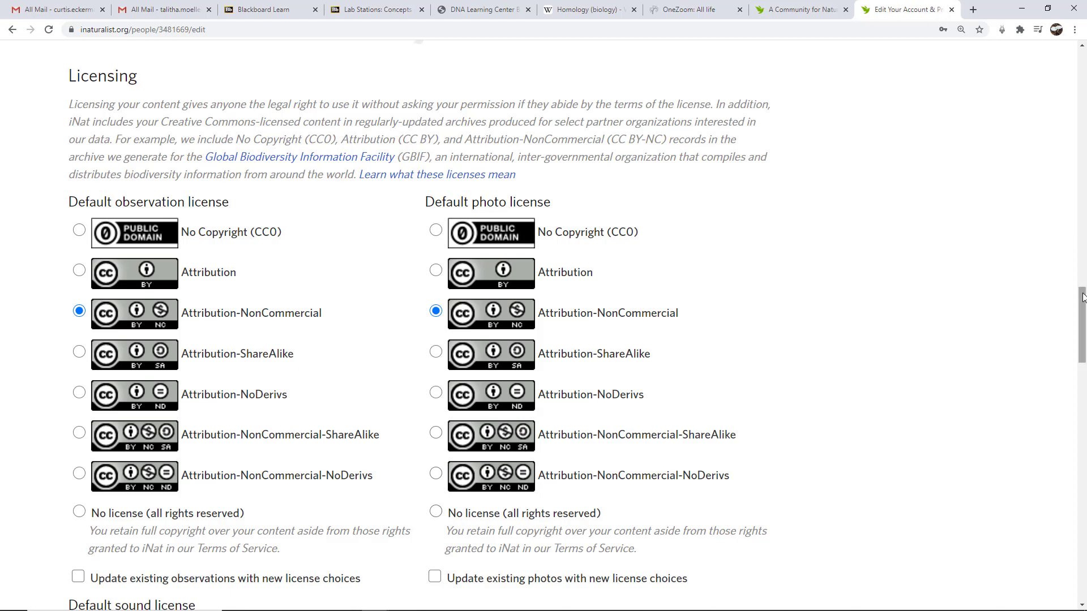
pyautogui.scroll(-1, 1082, 302)
pyautogui.scroll(-1, 1083, 301)
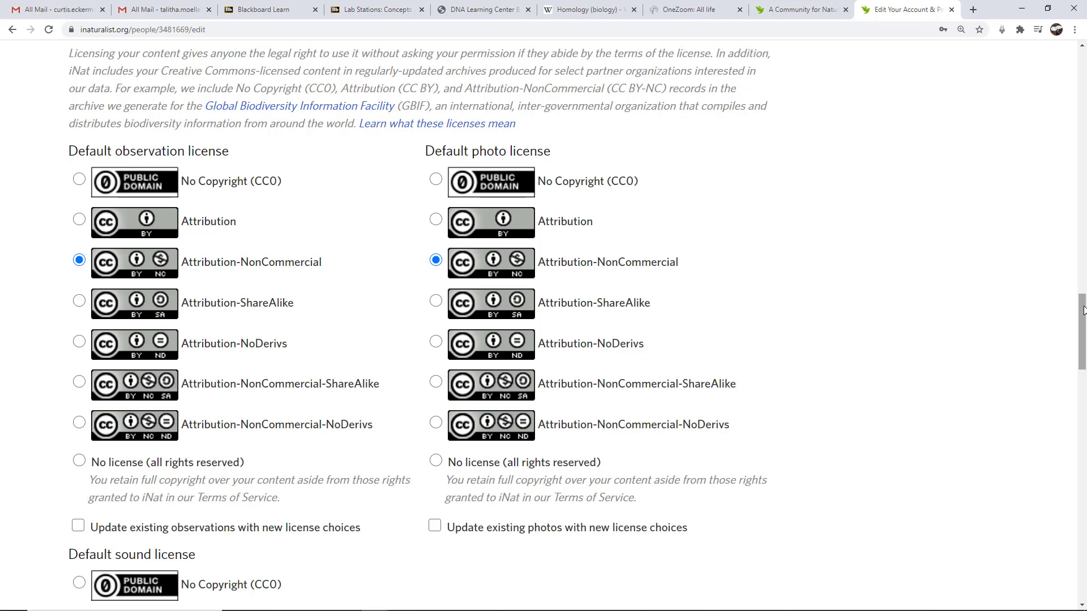
pyautogui.moveTo(1083, 310); pyautogui.dragTo(1083, 359)
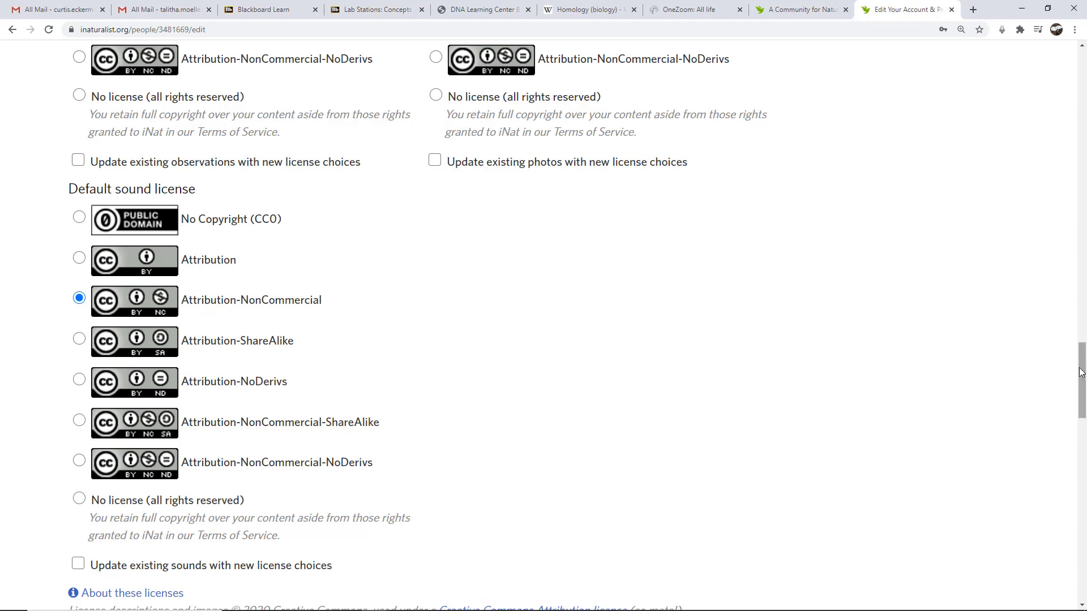
pyautogui.moveTo(1079, 372); pyautogui.dragTo(1072, 85)
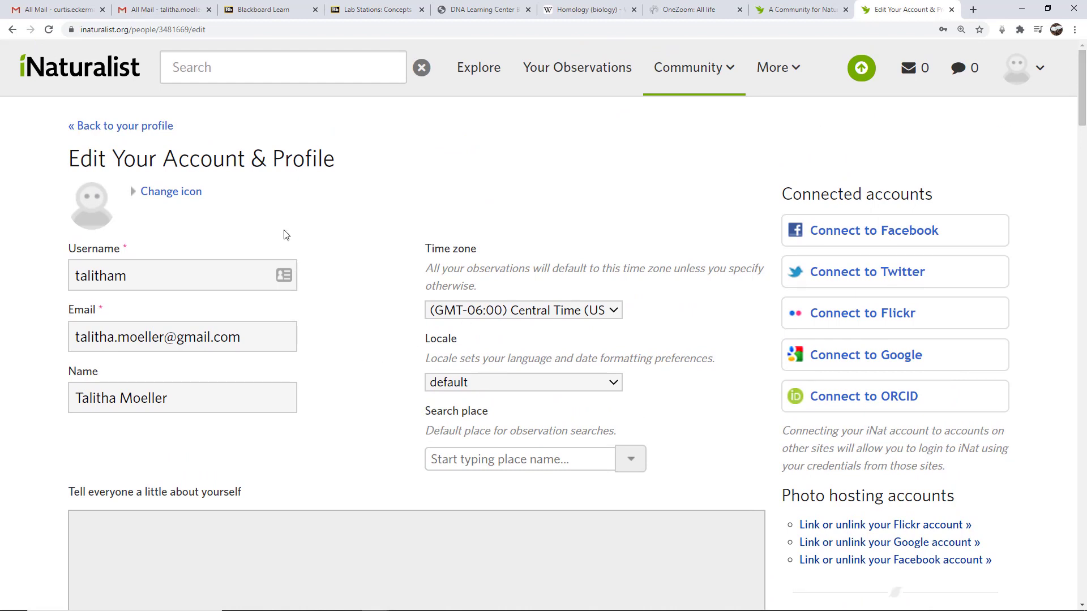
# Return to the new account's profile page, showing 0 observations, and highlight the username heading.
pyautogui.click(130, 132)
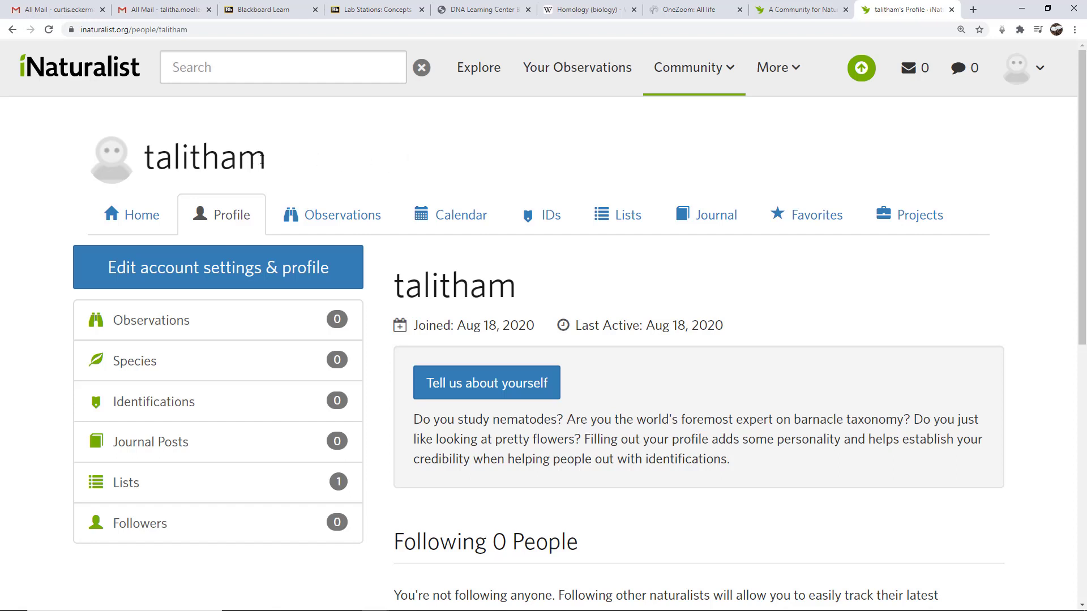
pyautogui.moveTo(292, 164); pyautogui.dragTo(142, 165)
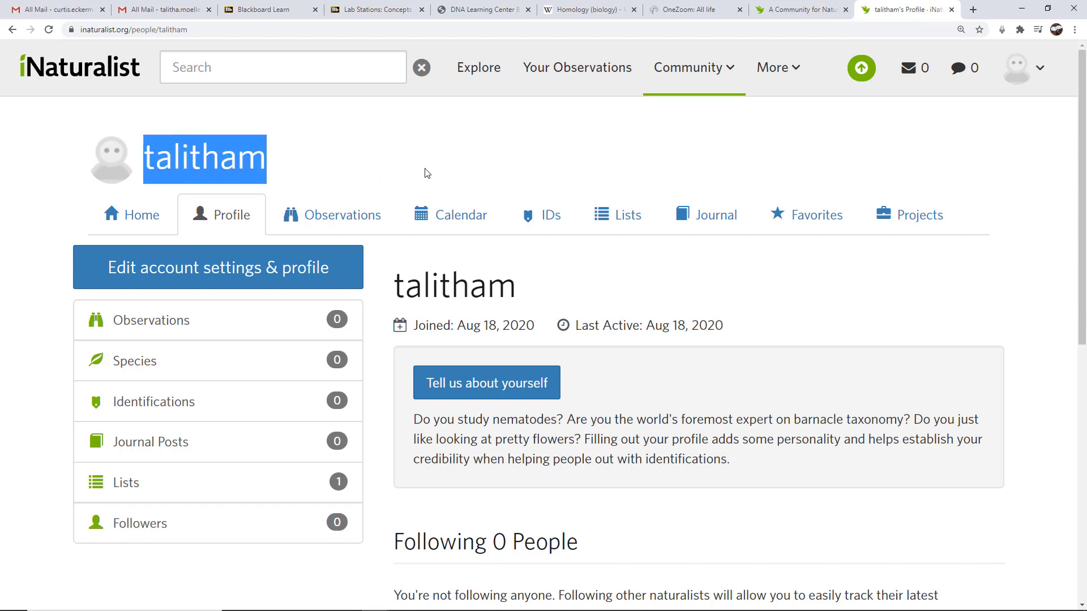